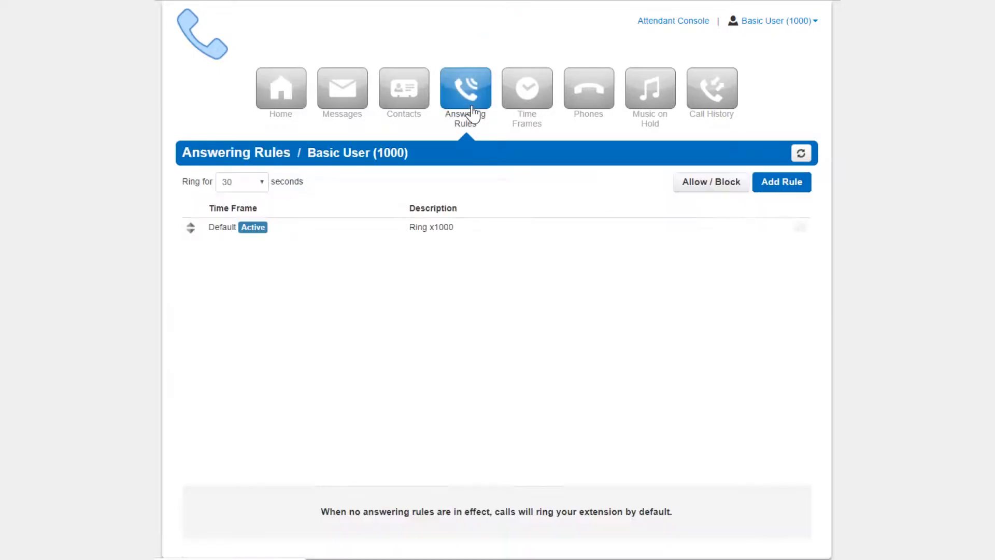
# Add an enabled answering rule for the Business Hours time frame, keep its default options, and save it.
pyautogui.click(787, 189)
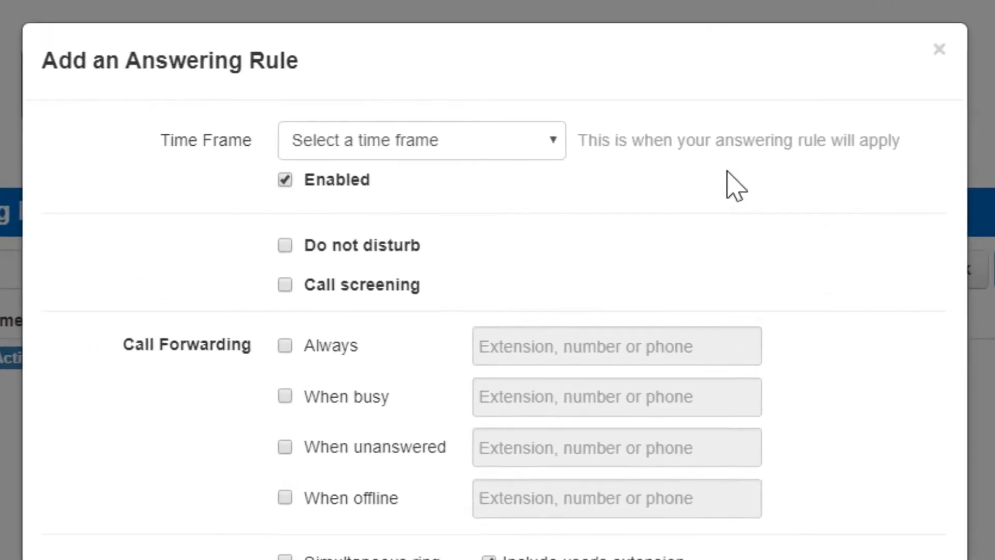
pyautogui.click(496, 134)
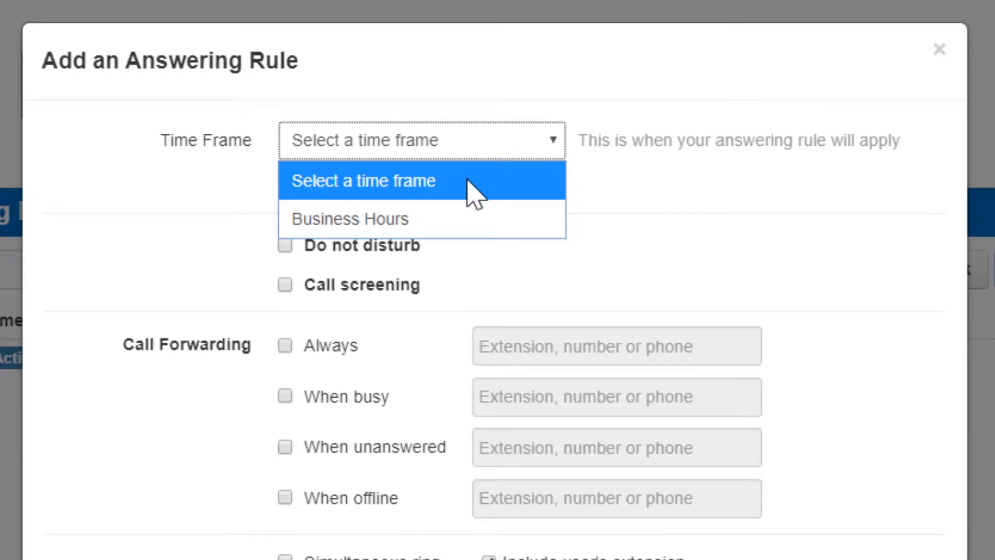
pyautogui.click(437, 217)
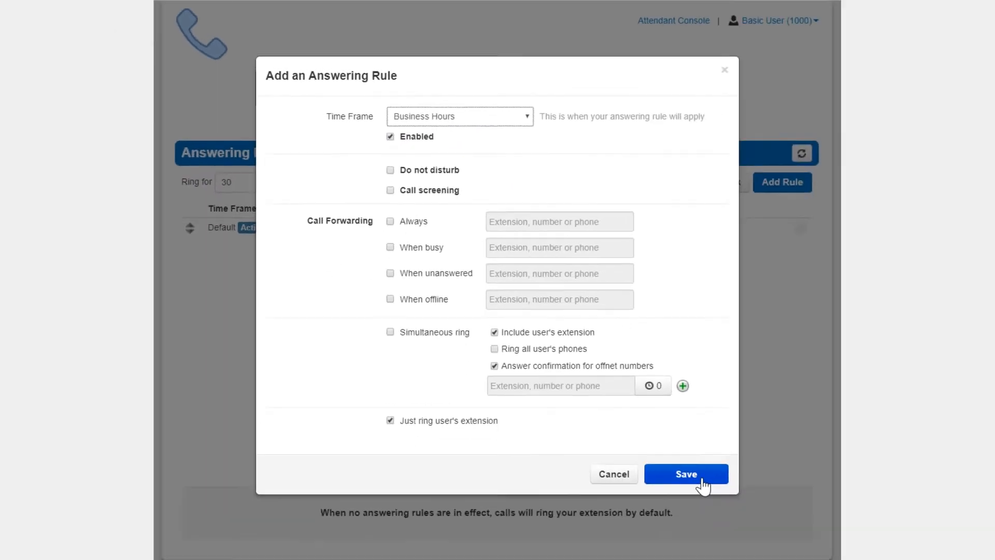
pyautogui.click(884, 559)
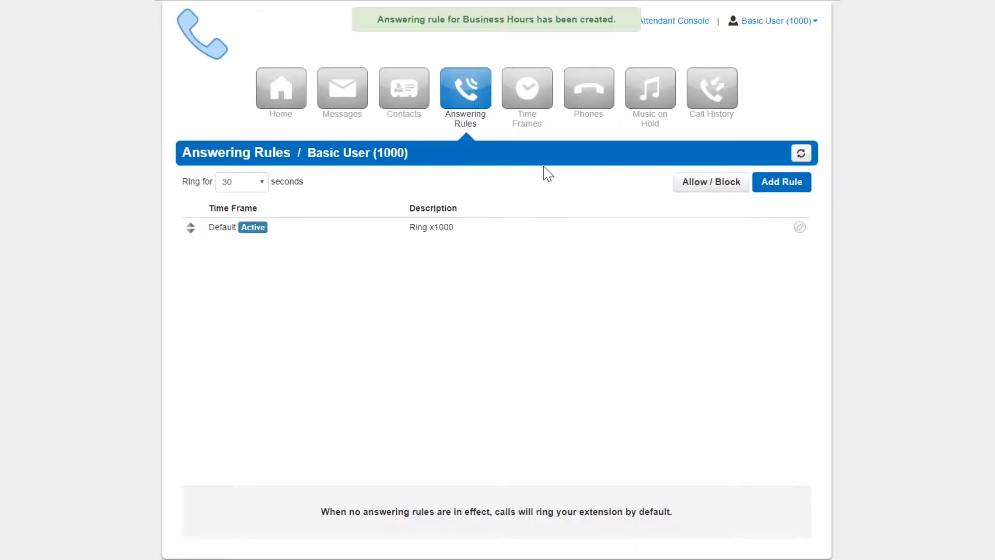
# Start a new time frame and name it "My working hours".
pyautogui.click(531, 108)
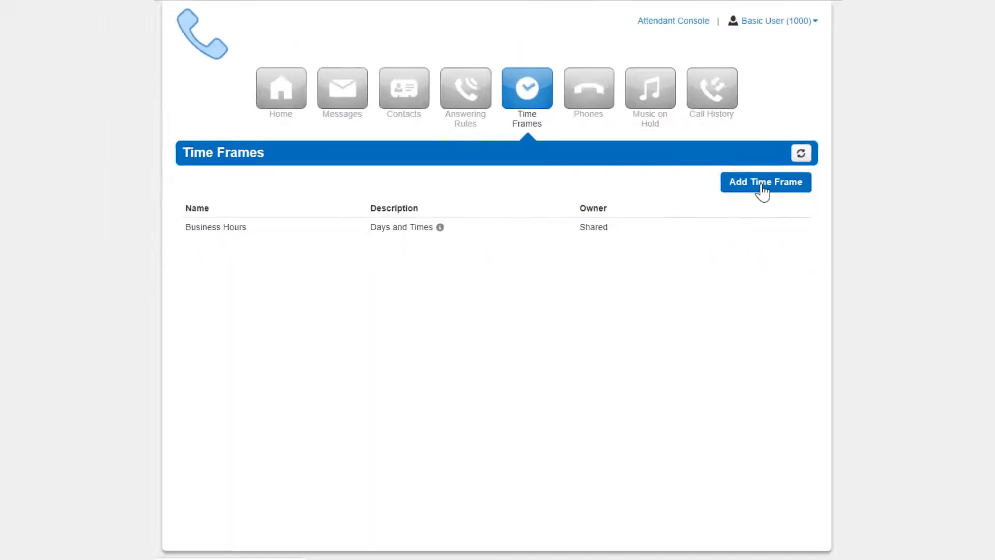
pyautogui.click(530, 369)
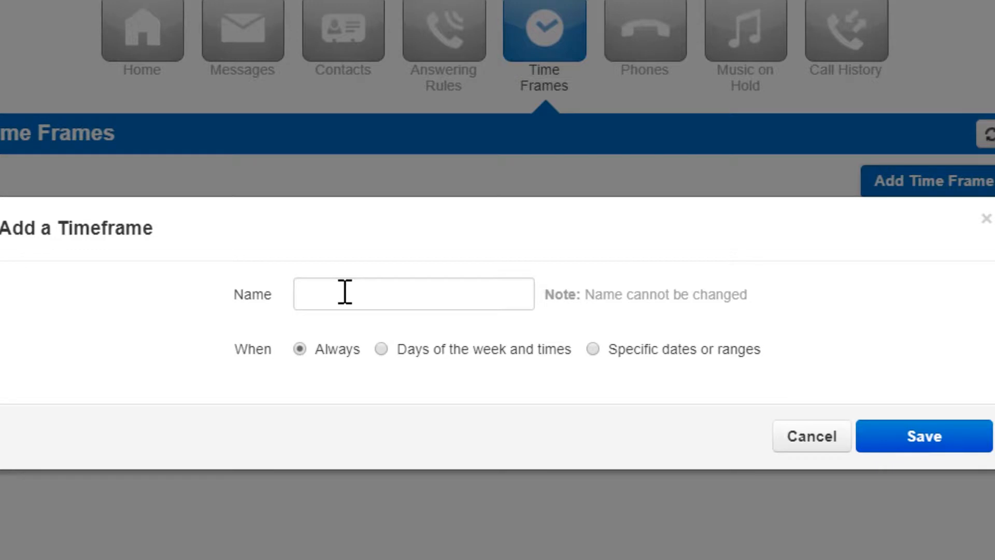
pyautogui.click(345, 291)
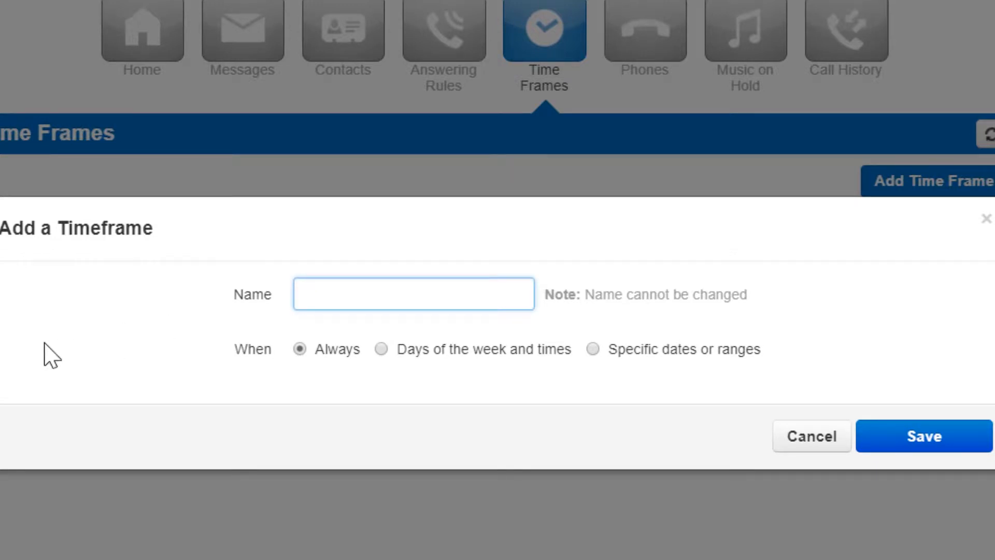
pyautogui.write('My working')
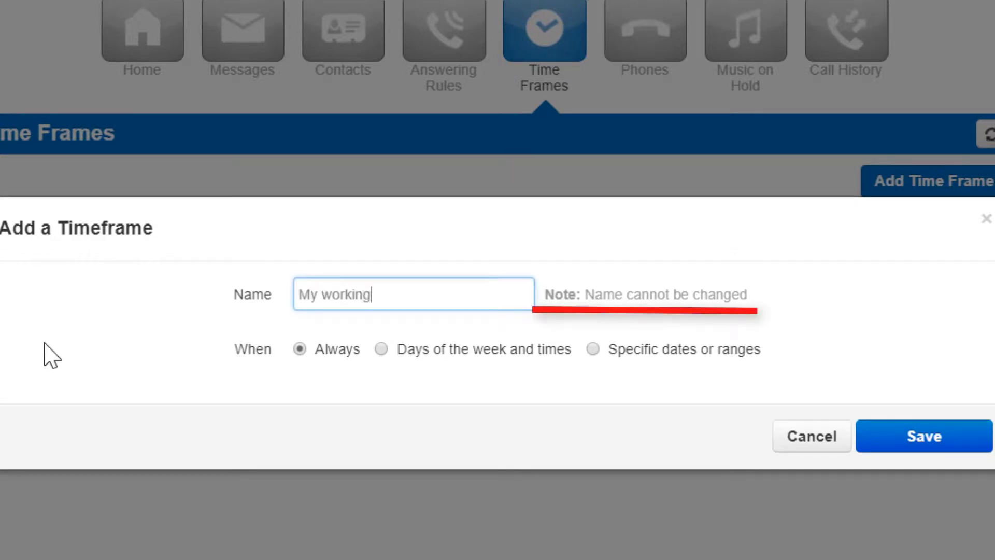
pyautogui.write(' hours')
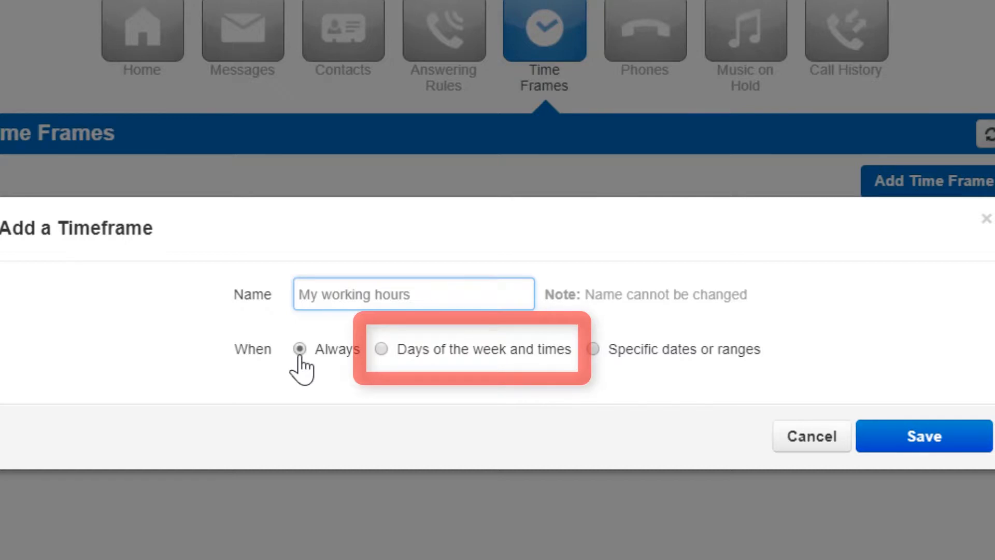
# Base the time frame on days of the week and times, and enable Monday through Friday.
pyautogui.click(380, 349)
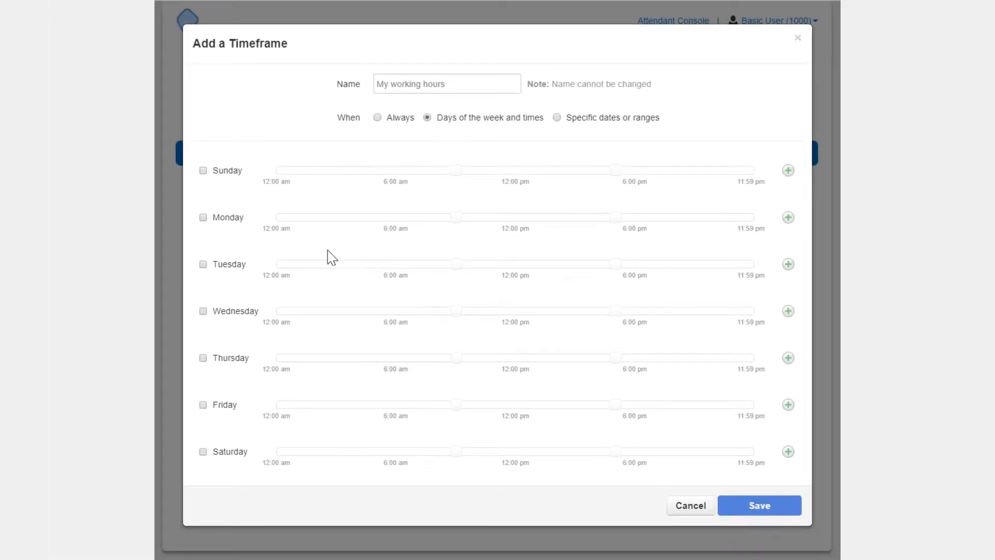
pyautogui.click(202, 217)
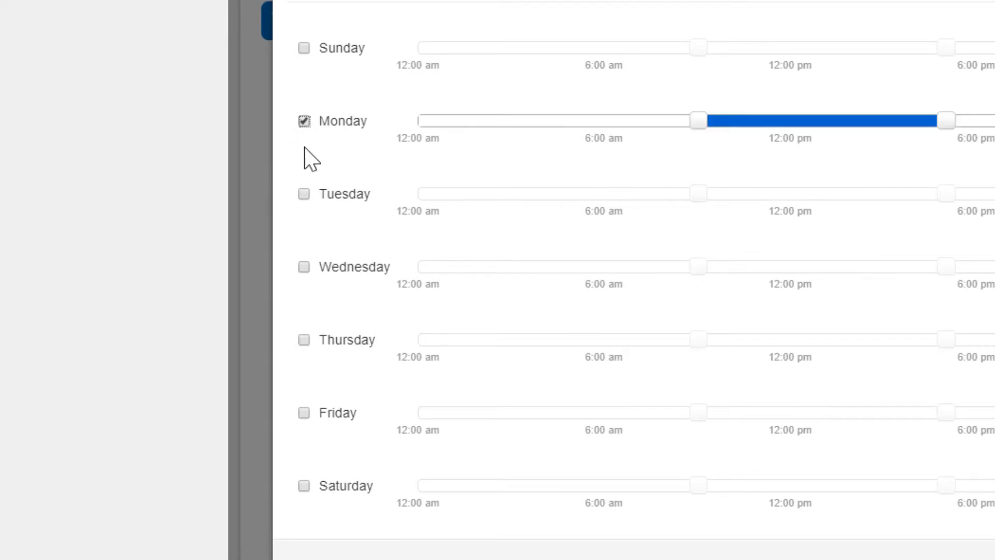
pyautogui.click(303, 194)
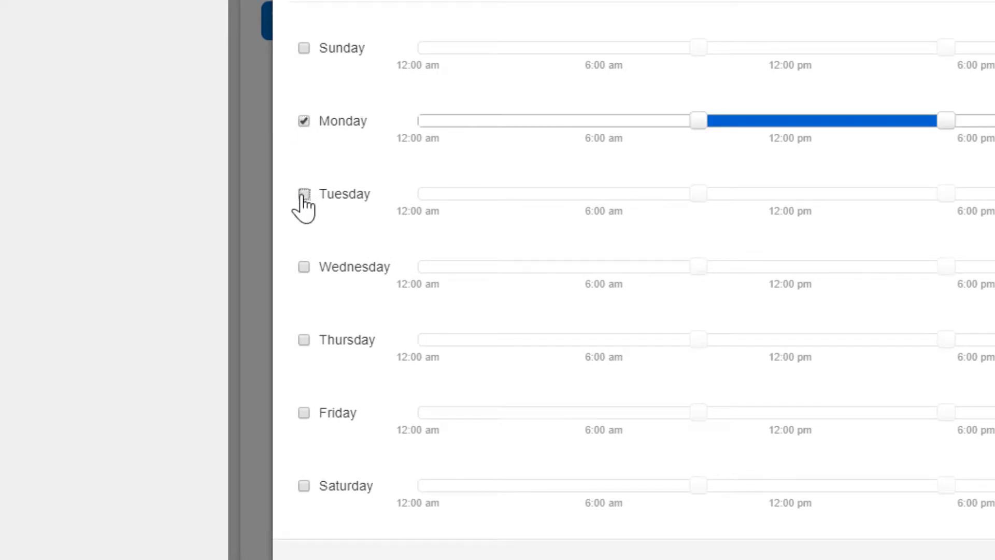
pyautogui.click(303, 267)
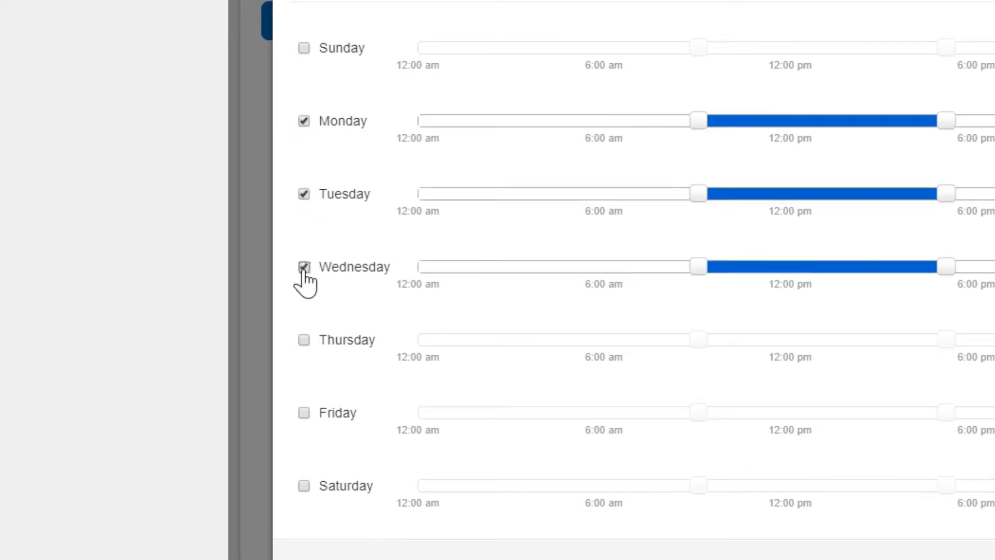
pyautogui.click(303, 340)
pyautogui.click(304, 412)
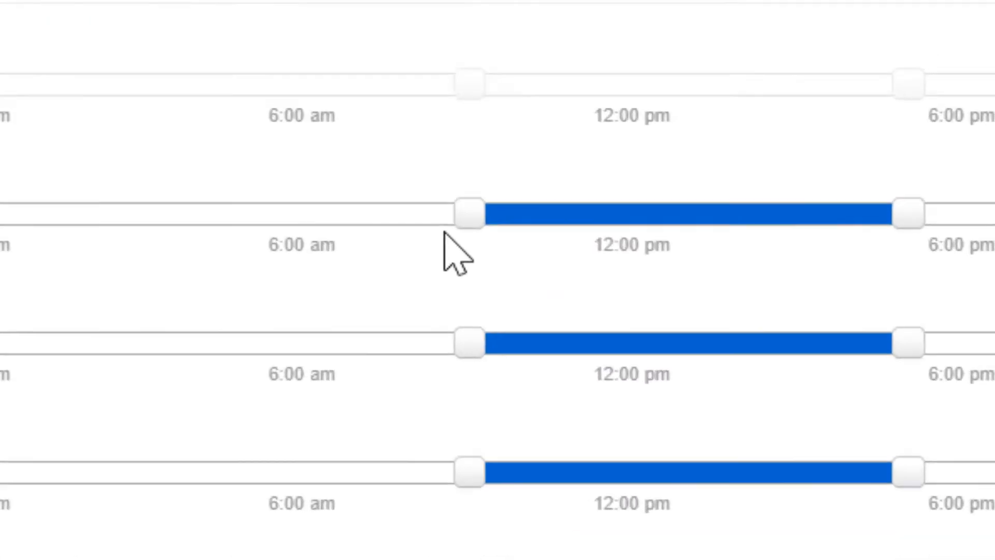
# Shift Monday's time range to run from about 8:00 am to 4:00 pm.
pyautogui.moveTo(693, 118)
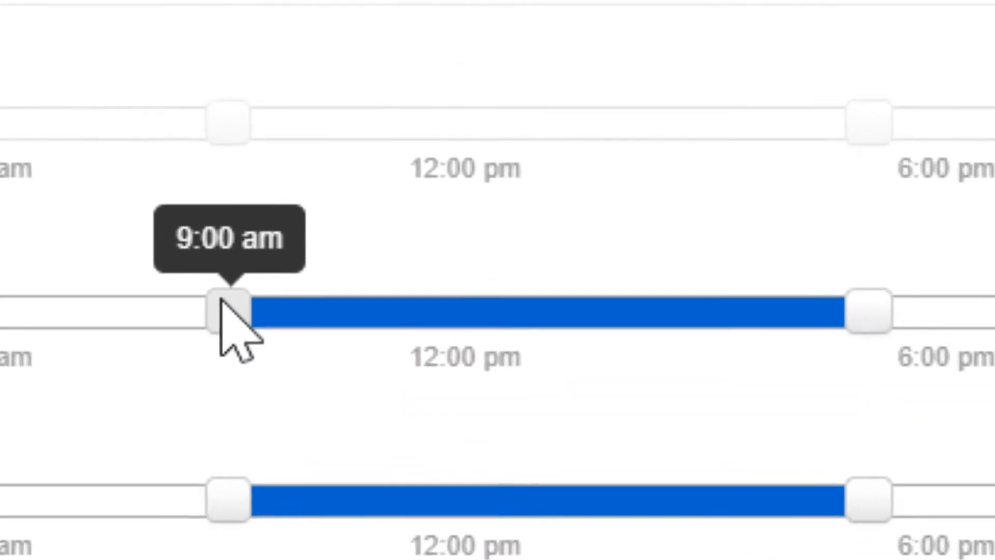
pyautogui.moveTo(215, 300); pyautogui.dragTo(135, 300)
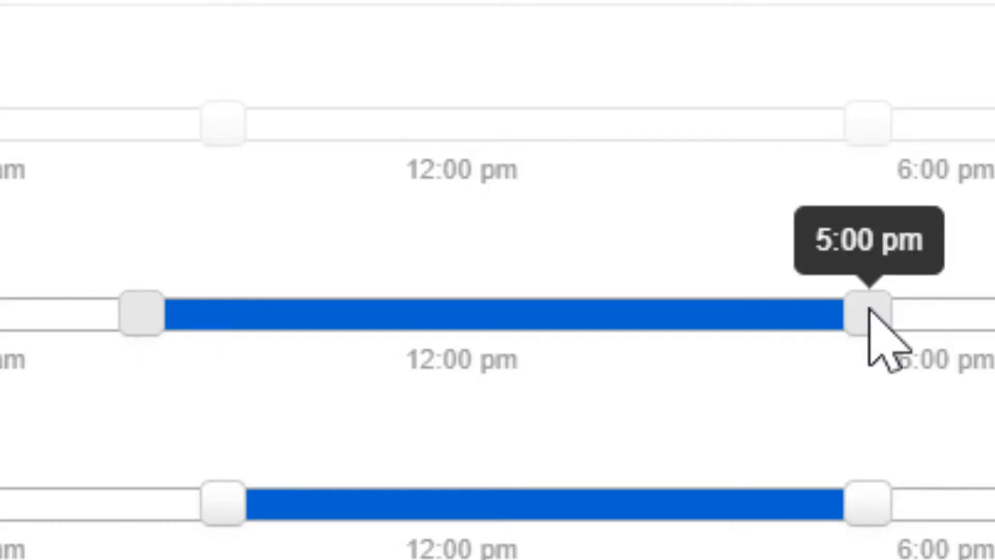
pyautogui.moveTo(871, 310); pyautogui.dragTo(789, 305)
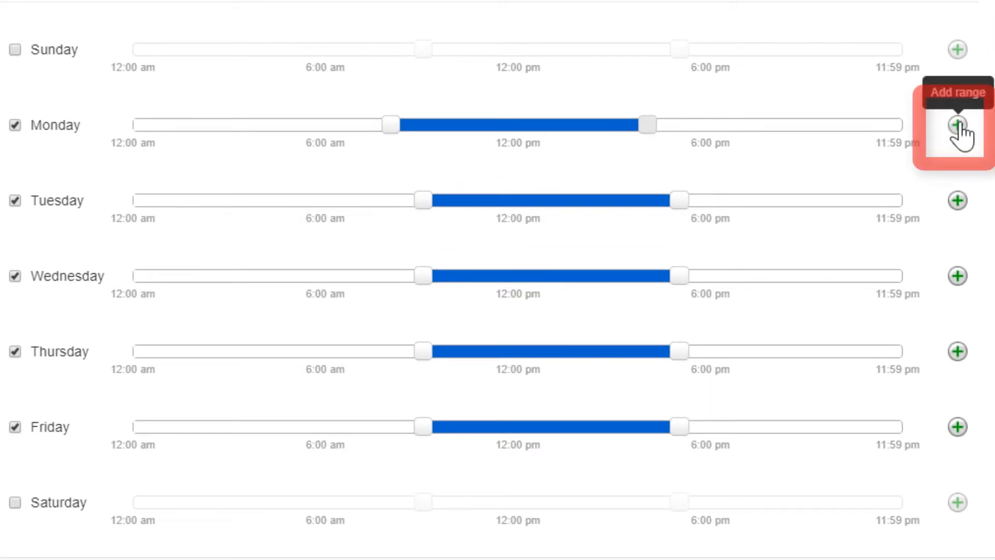
# Add a second time range to Monday, set the first one to 9:00 am to 12:00 pm, and save the time frame.
pyautogui.click(957, 126)
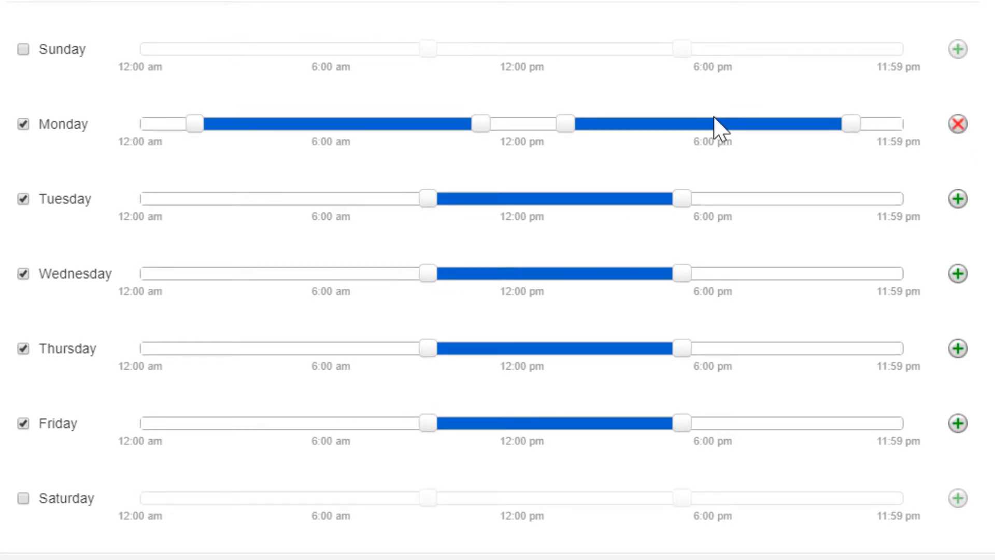
pyautogui.moveTo(203, 127)
pyautogui.moveTo(202, 125); pyautogui.dragTo(429, 125)
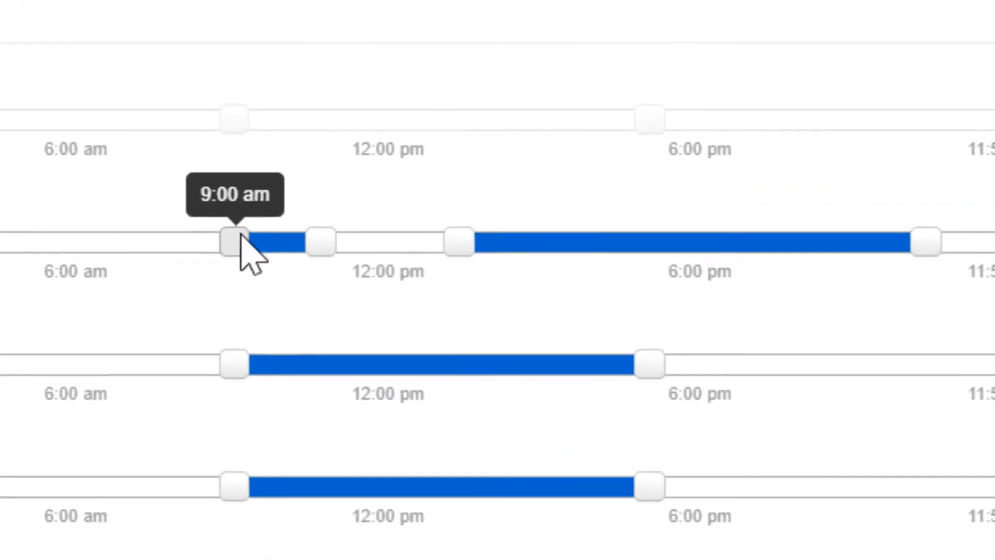
pyautogui.moveTo(240, 236); pyautogui.dragTo(245, 240)
pyautogui.moveTo(327, 242)
pyautogui.moveTo(317, 251); pyautogui.dragTo(389, 262)
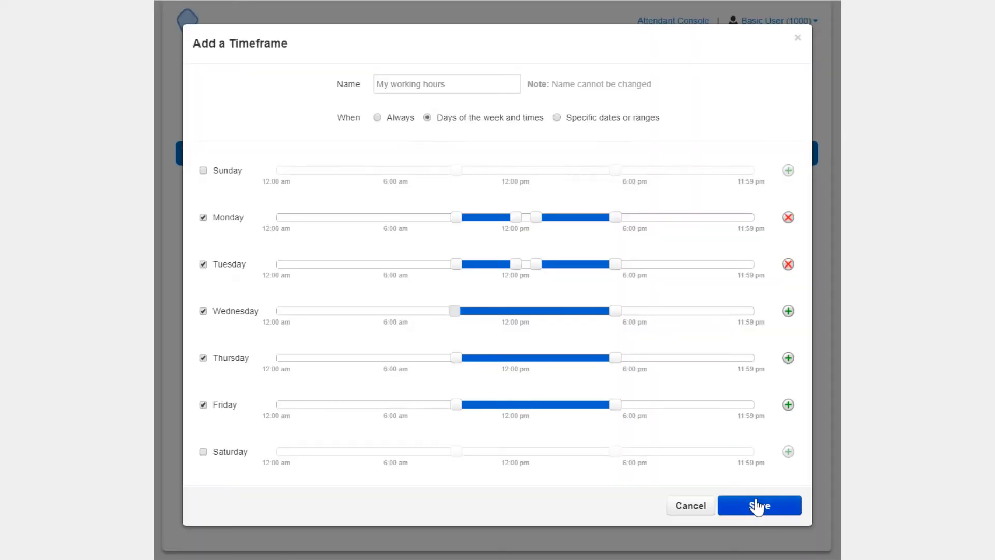
pyautogui.click(755, 505)
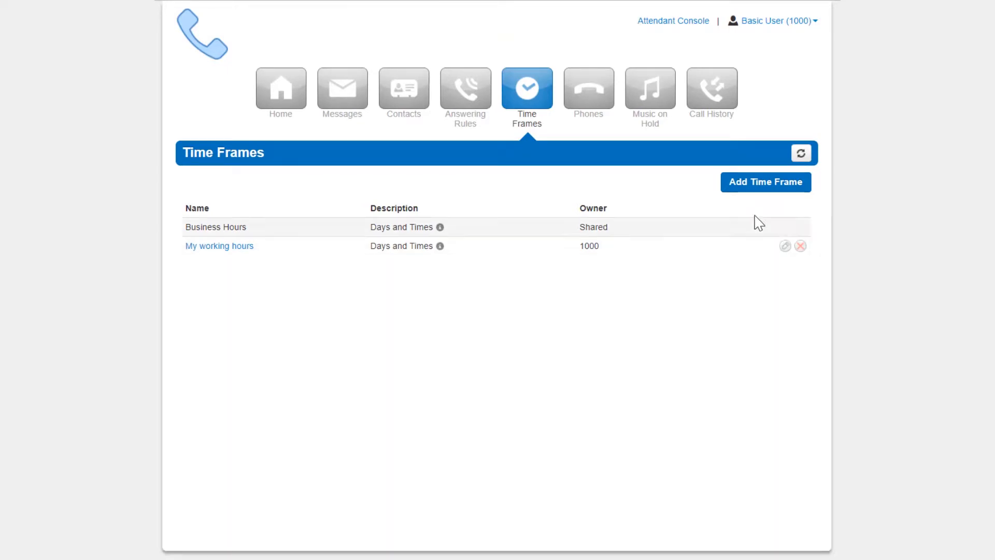
# Start another time frame named "On the road" and base it on specific dates or ranges.
pyautogui.click(755, 187)
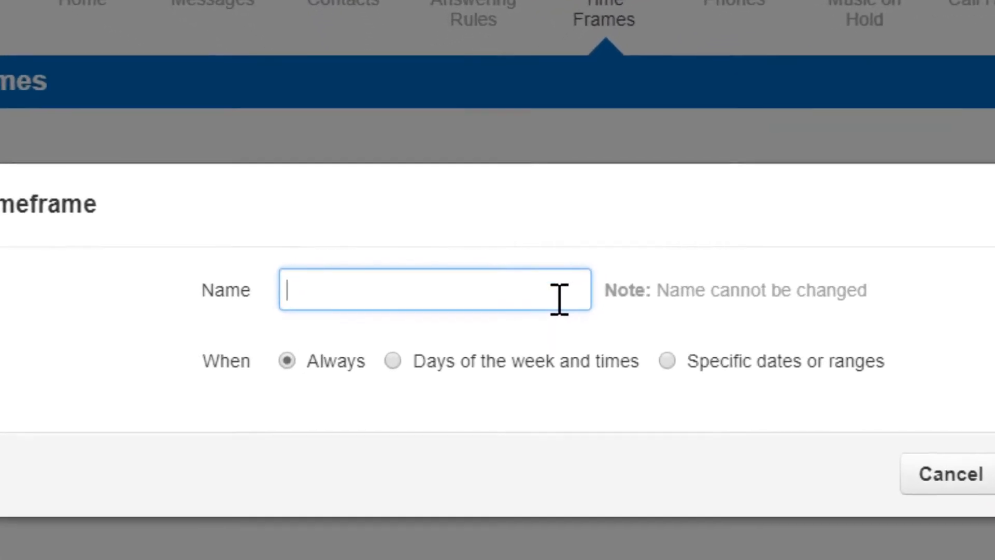
pyautogui.write('On the road')
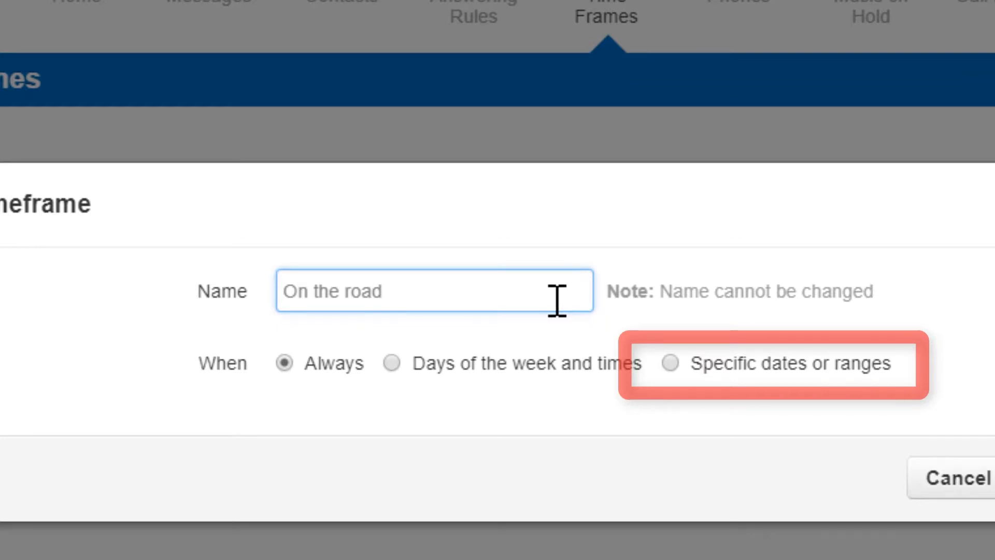
pyautogui.click(670, 364)
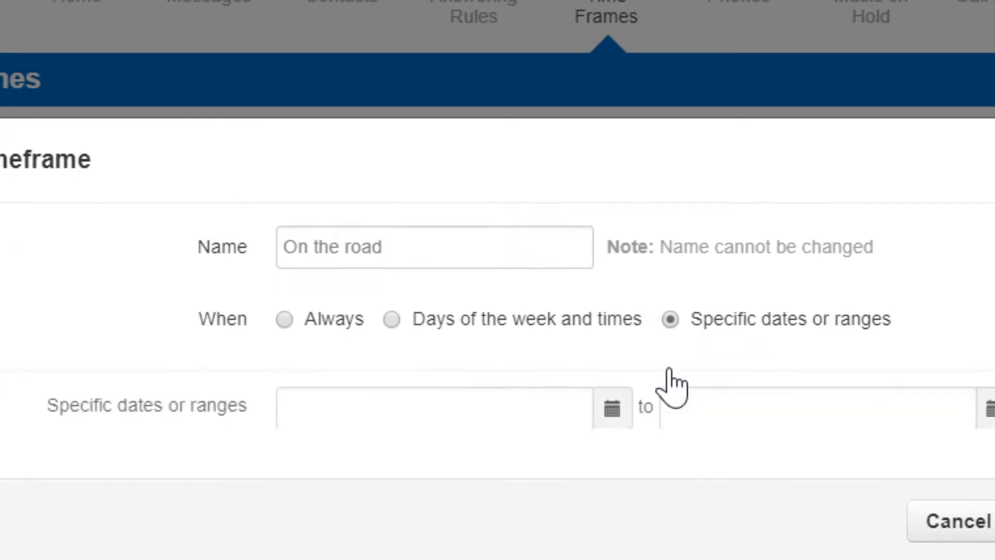
# Set the start of the first date range to 03/25/2019 9:30 am.
pyautogui.click(611, 410)
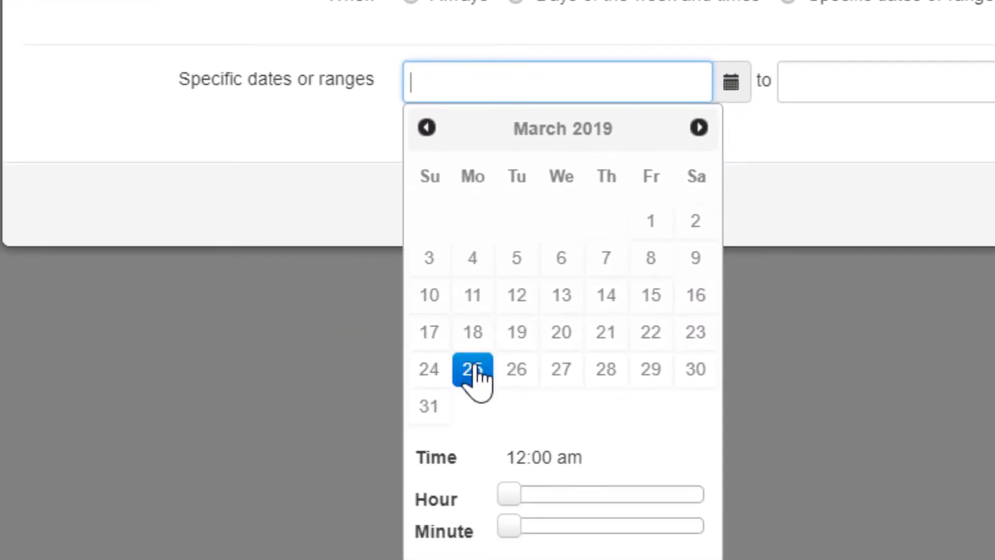
pyautogui.click(474, 369)
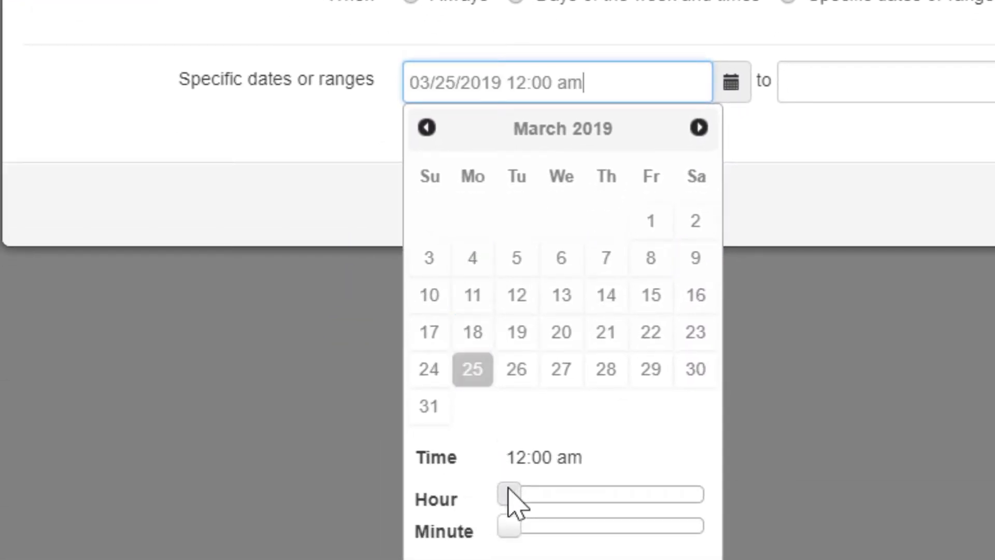
pyautogui.moveTo(509, 491); pyautogui.dragTo(582, 492)
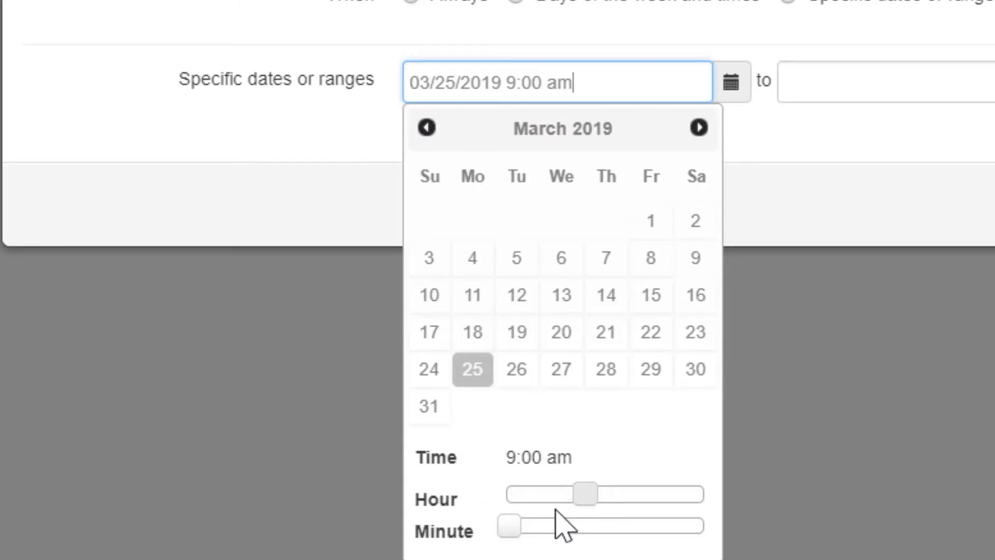
pyautogui.moveTo(508, 526); pyautogui.dragTo(600, 529)
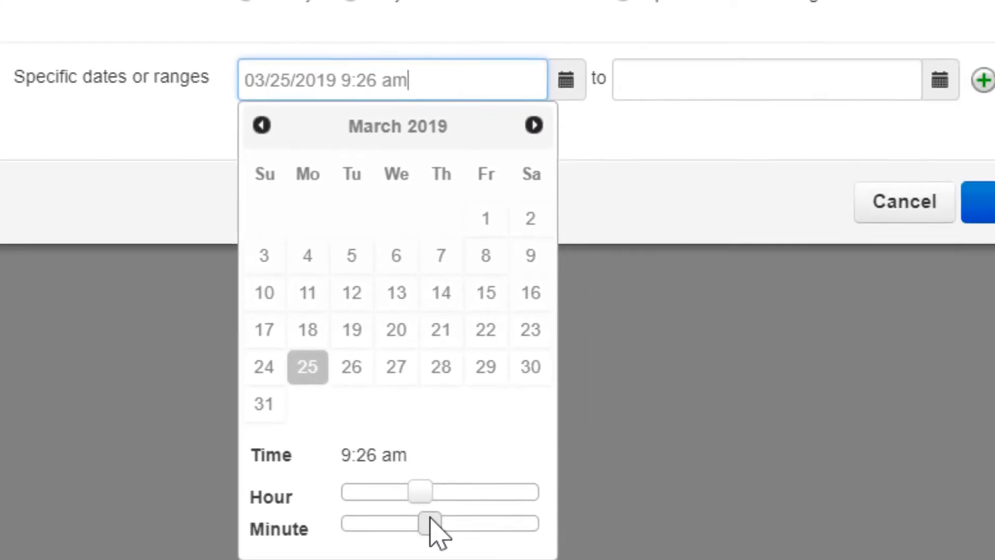
pyautogui.moveTo(430, 518); pyautogui.dragTo(442, 518)
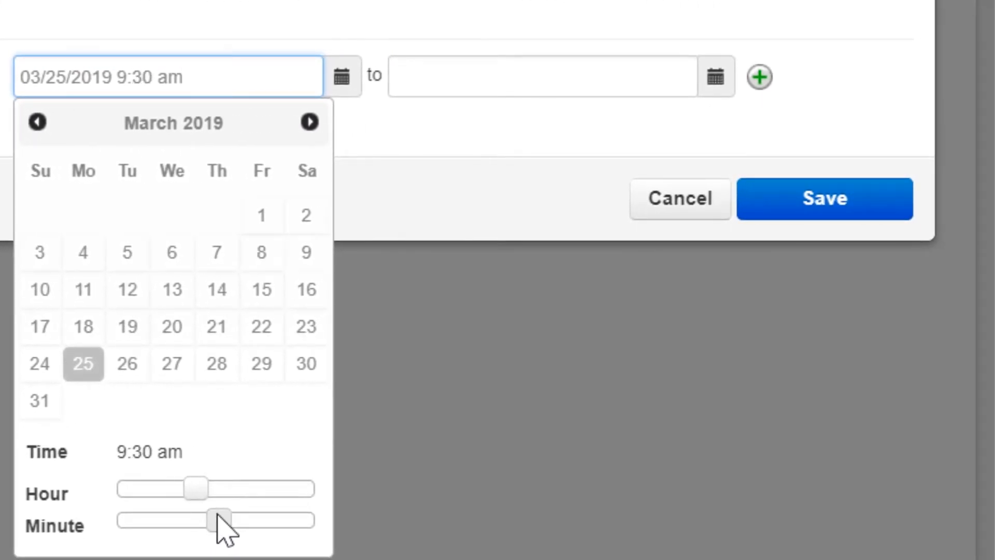
pyautogui.click(469, 179)
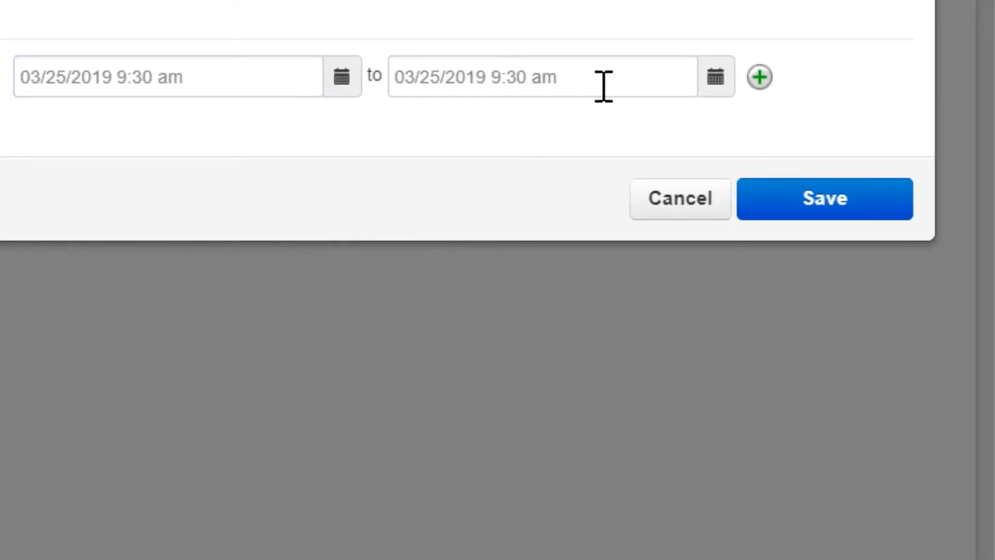
# Set the end of the first date range to 03/27/2019 12:30 pm.
pyautogui.click(725, 79)
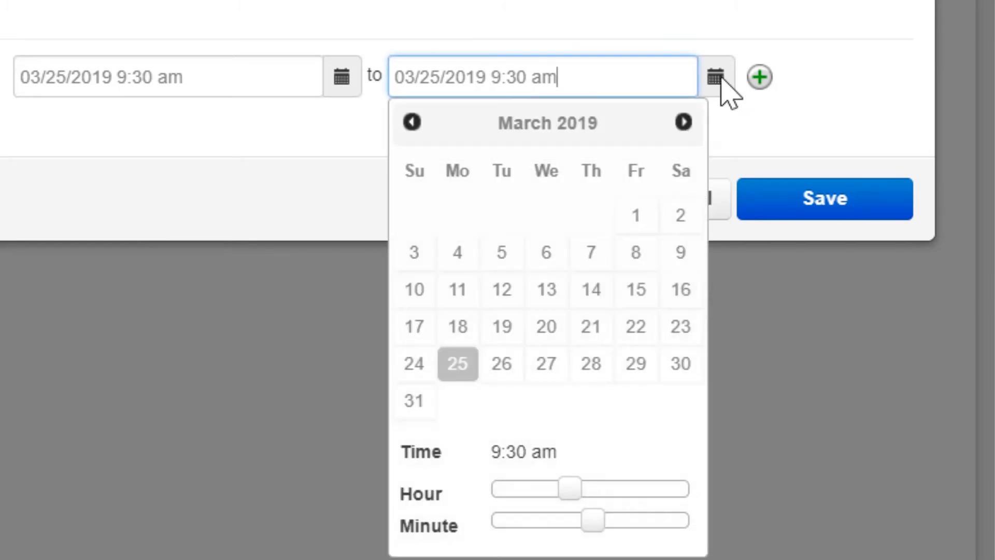
pyautogui.click(547, 363)
pyautogui.moveTo(572, 489); pyautogui.dragTo(603, 492)
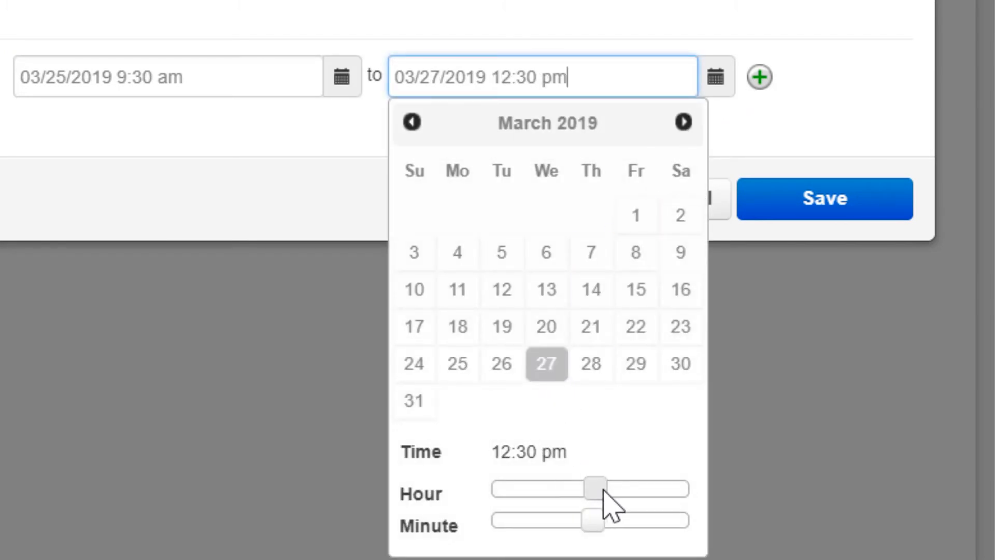
# Add a second date range running from 04/16/2019 9:30 am to 04/19/2019 1:30 pm.
pyautogui.click(760, 77)
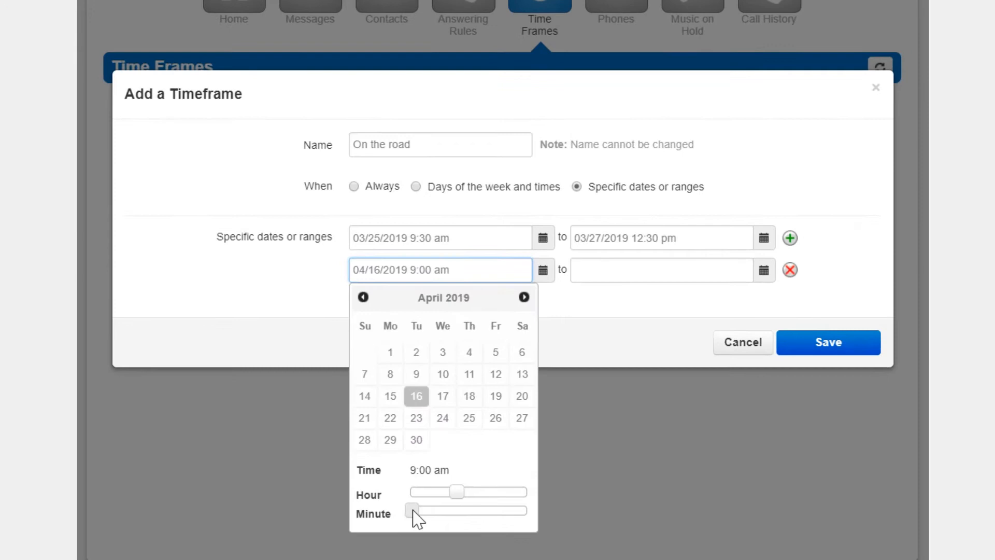
pyautogui.click(533, 143)
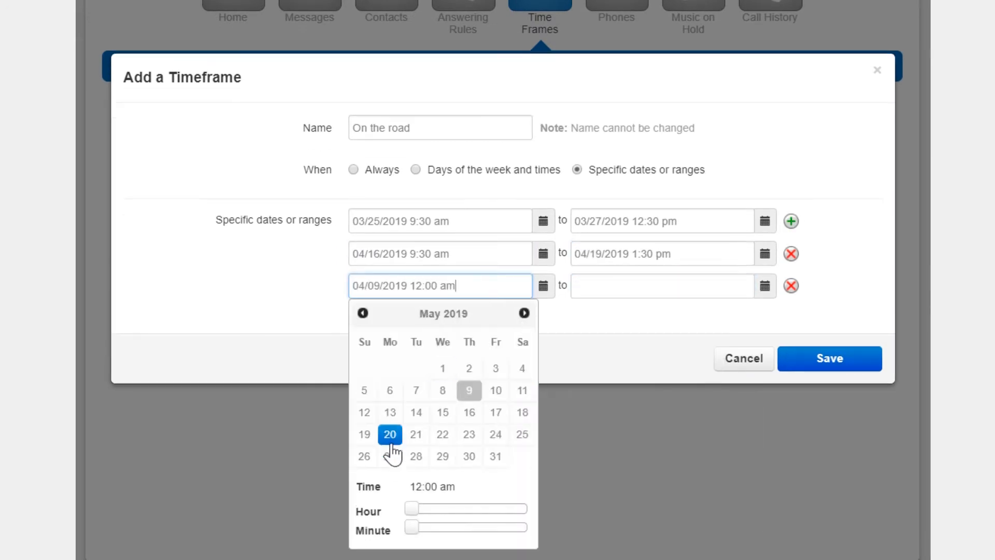
# Add a third date range from 05/20/2019 9:30 am to 05/29/2019 and save the time frame.
pyautogui.moveTo(410, 507); pyautogui.dragTo(456, 507)
pyautogui.moveTo(409, 527); pyautogui.dragTo(471, 528)
pyautogui.click(647, 285)
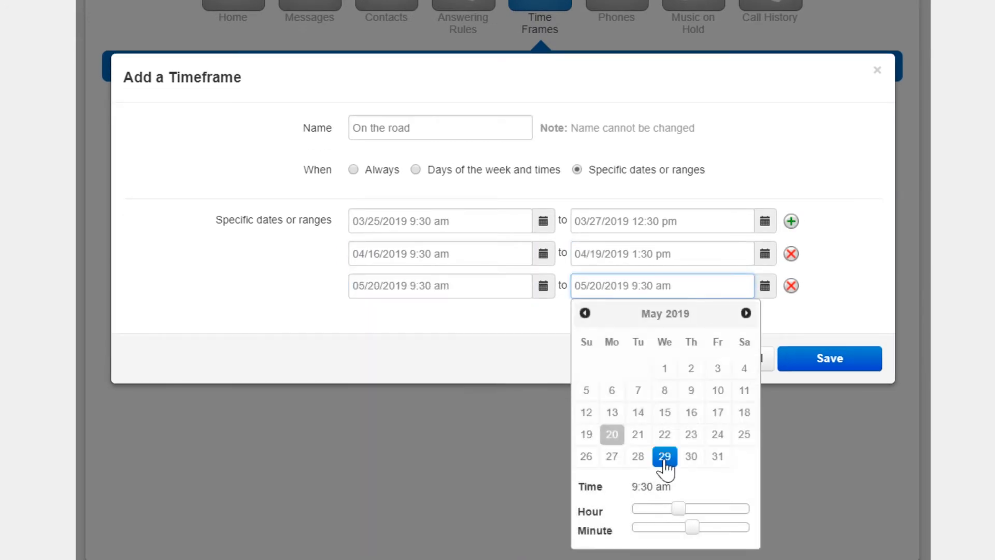
pyautogui.click(830, 359)
# Open the "My working hours" time frame for editing and try adding a second time range to Tuesday.
pyautogui.click(862, 181)
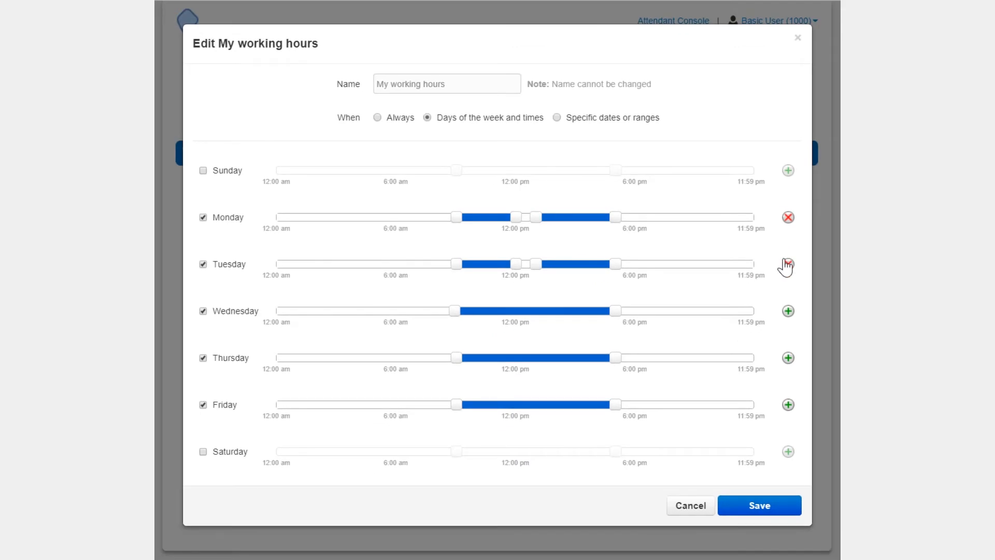
pyautogui.click(709, 505)
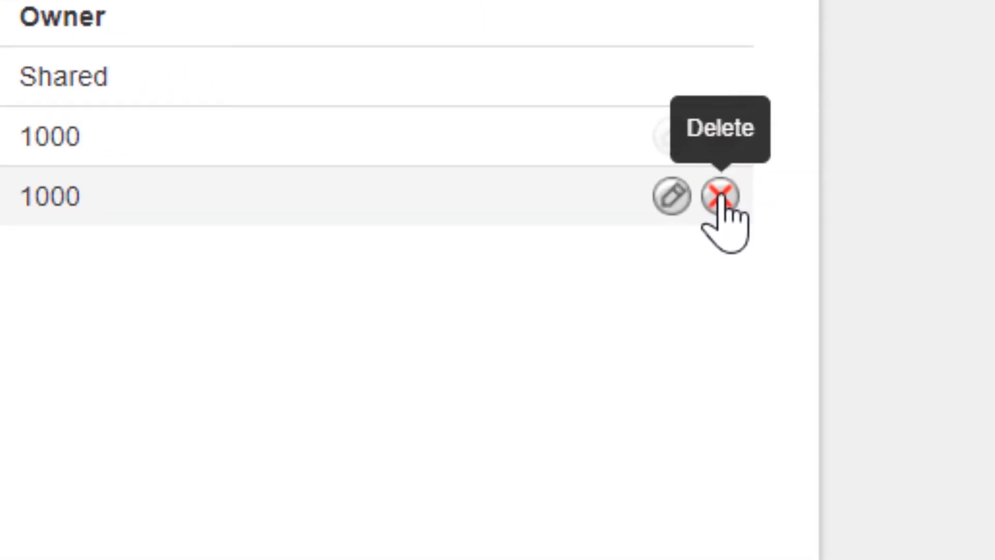
# Try to delete the "On the road" time frame, but decline the deletion.
pyautogui.click(725, 201)
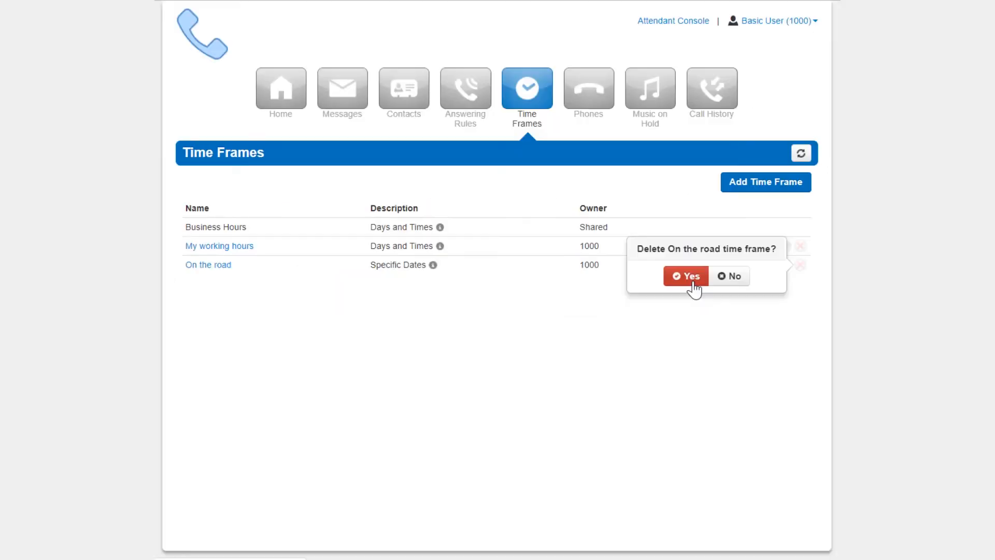
pyautogui.click(321, 313)
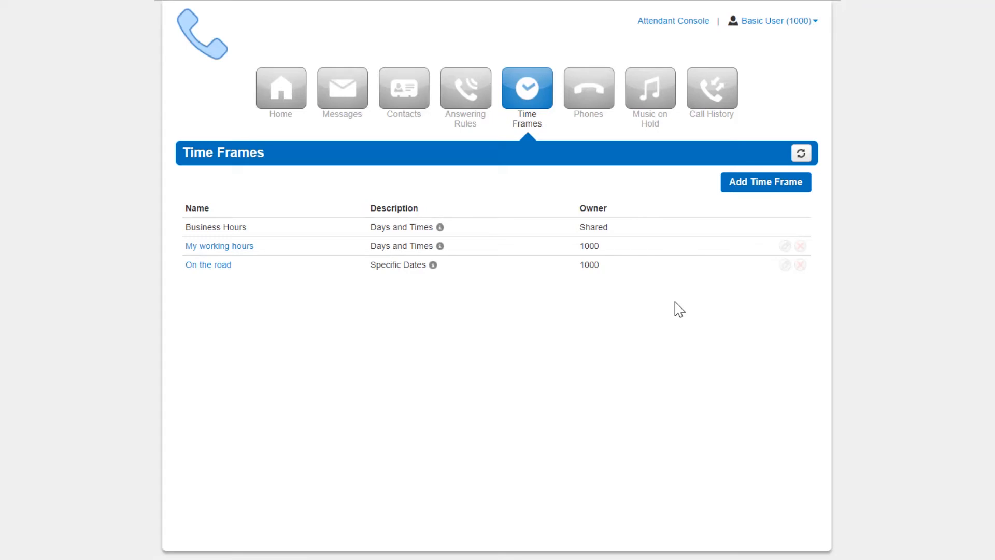
# Start a new answering rule that applies during the "My working hours" time frame.
pyautogui.click(479, 103)
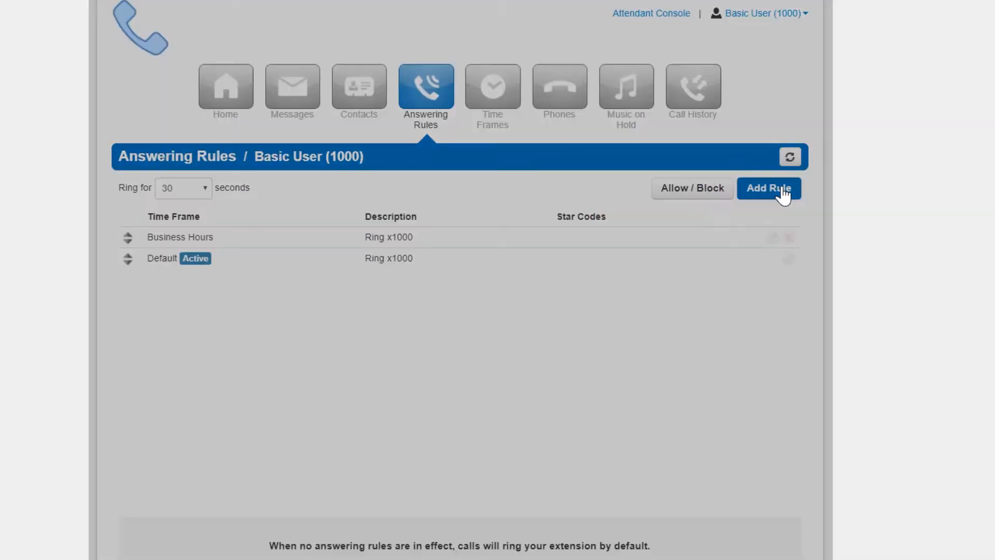
pyautogui.click(641, 277)
pyautogui.click(642, 174)
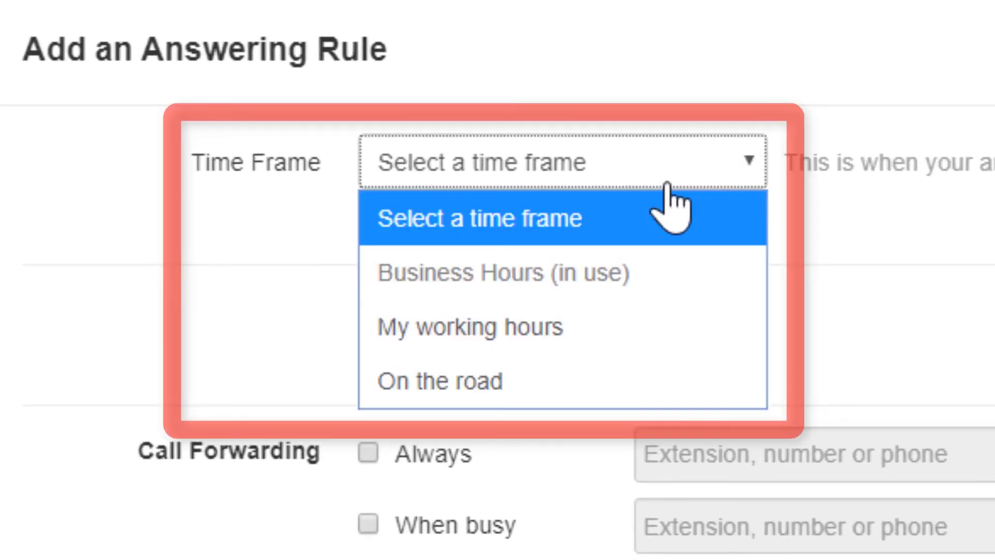
pyautogui.click(610, 322)
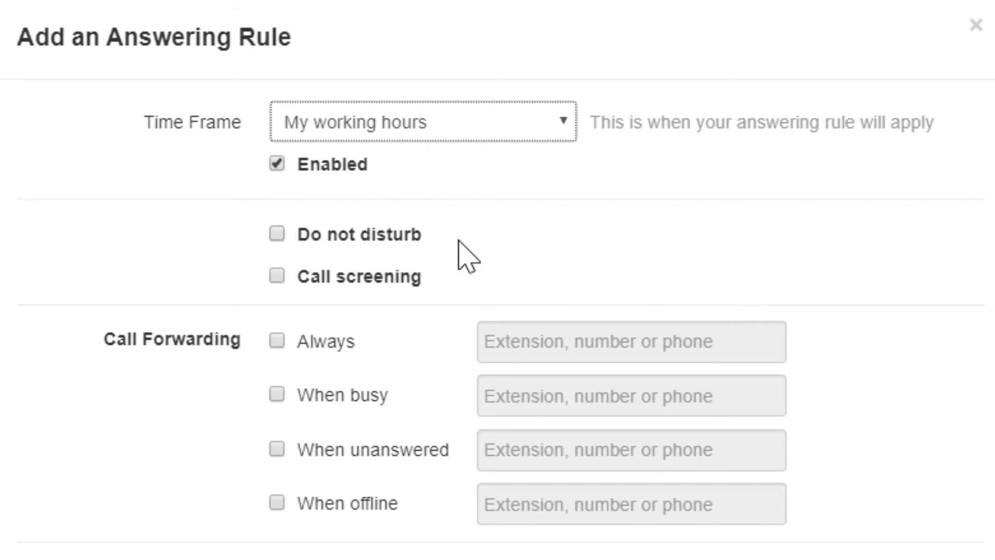
# Enable Always call forwarding for the rule and enter the destination phone number.
pyautogui.click(277, 340)
pyautogui.click(584, 331)
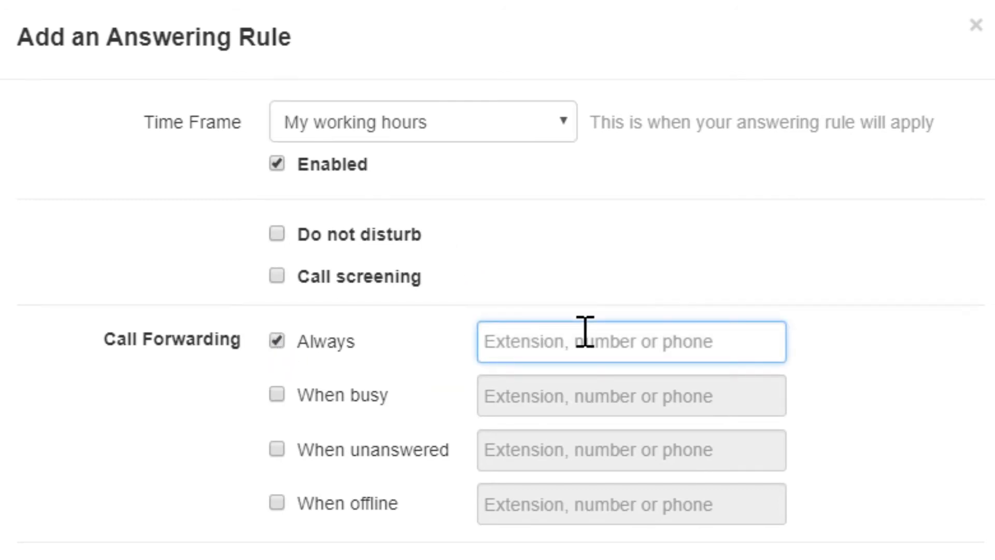
pyautogui.write('155521')
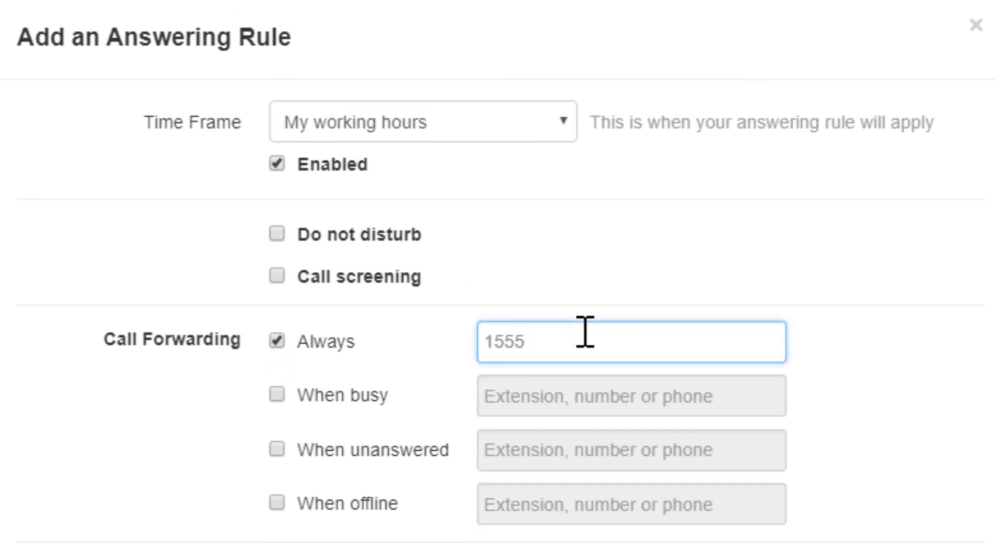
pyautogui.write('26190')
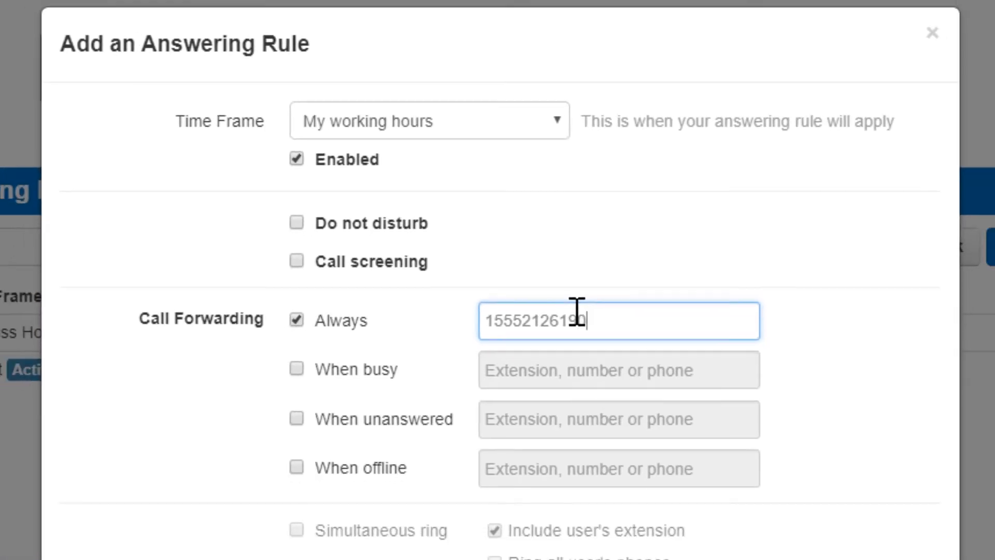